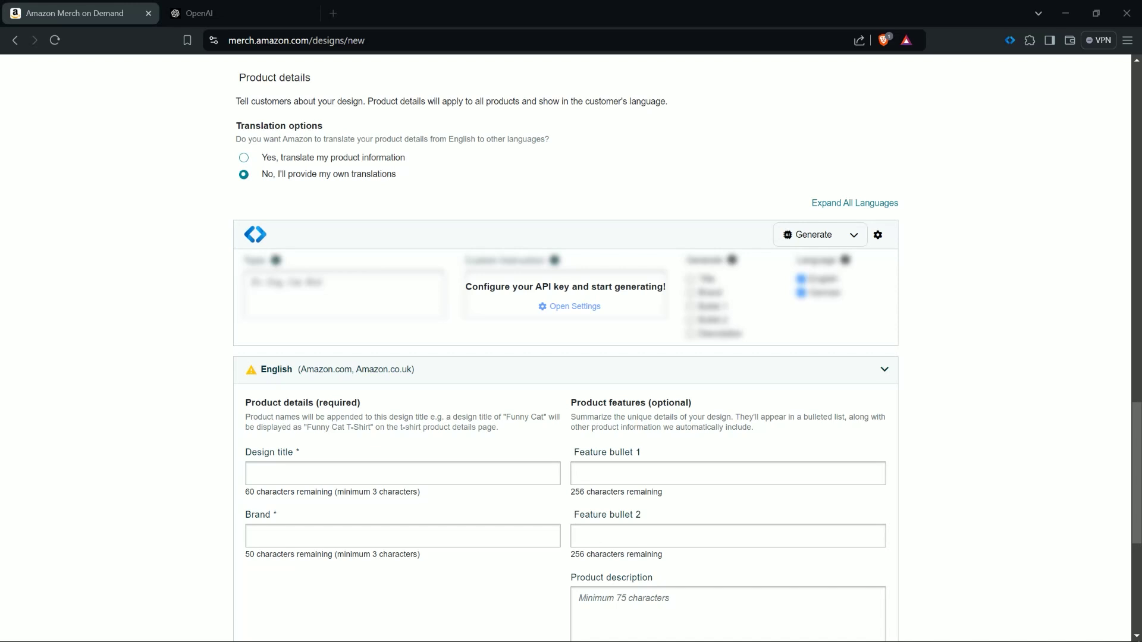
- Switch to the OpenAI tab and follow Products > API login to reach platform.openai.com
left_click(212, 18)
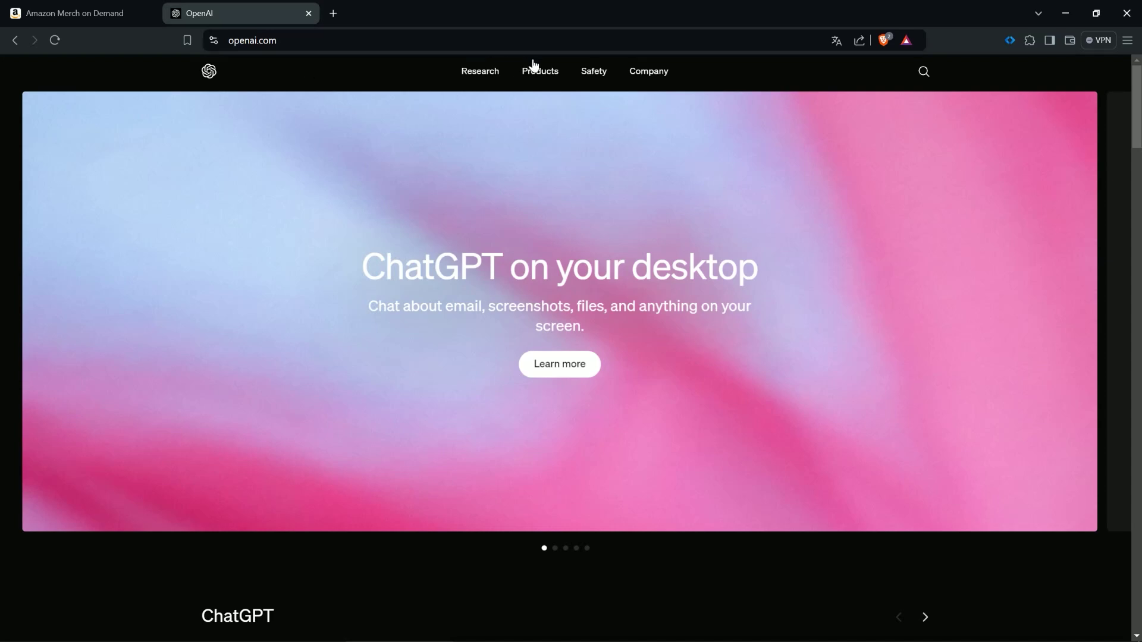
mouse_move(540, 74)
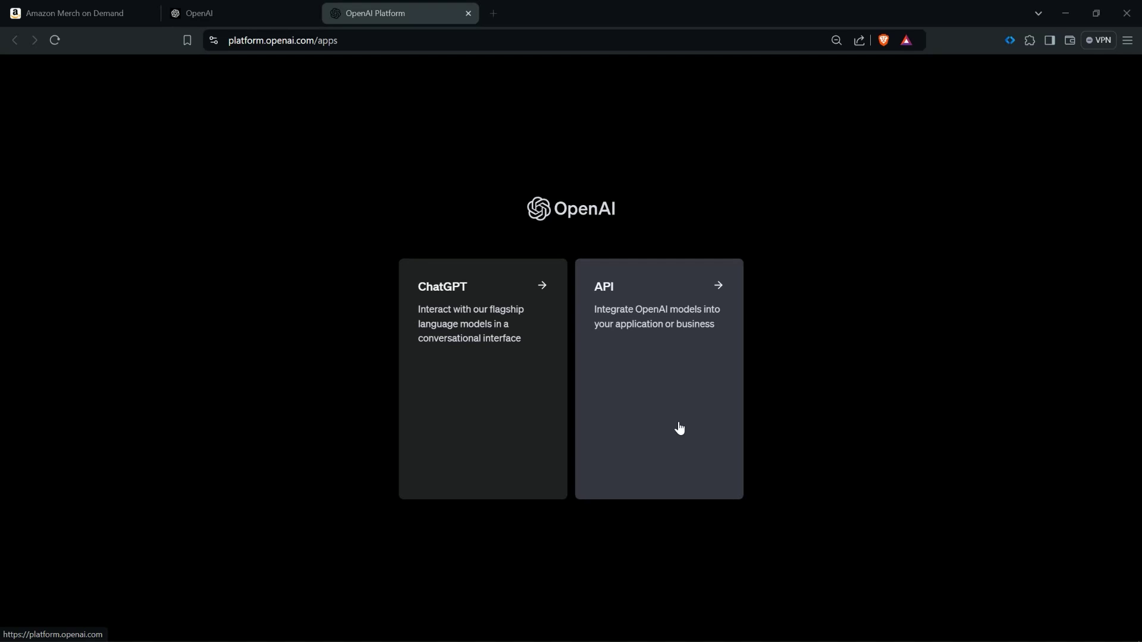
- Create a secret key named 'Flying Merch Key' on the API keys page and copy it
left_click(679, 428)
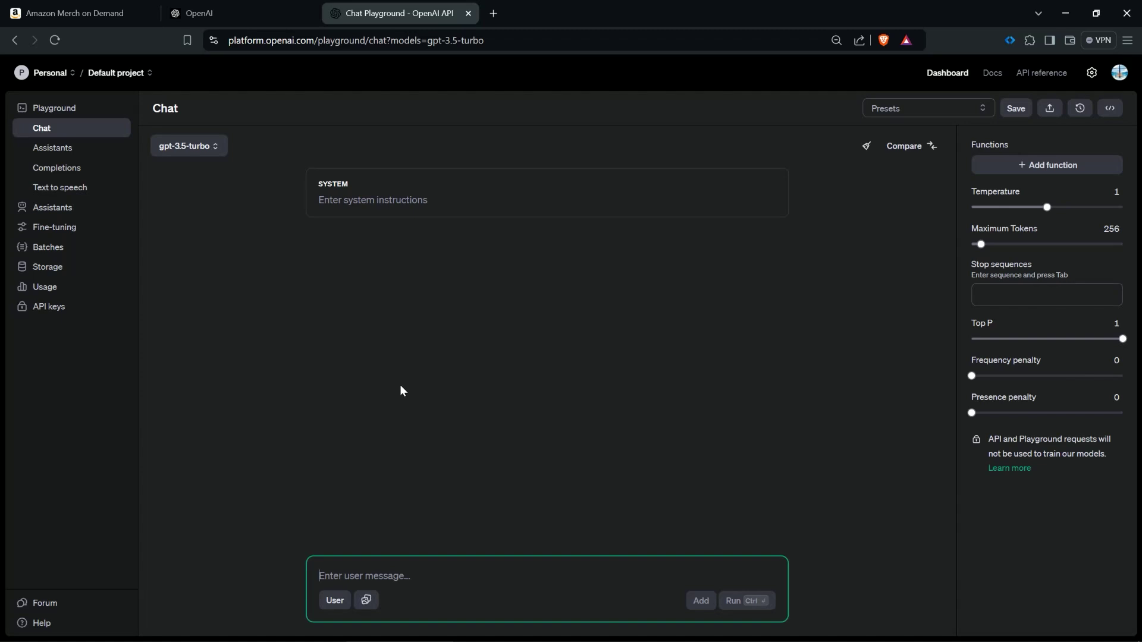
left_click(51, 306)
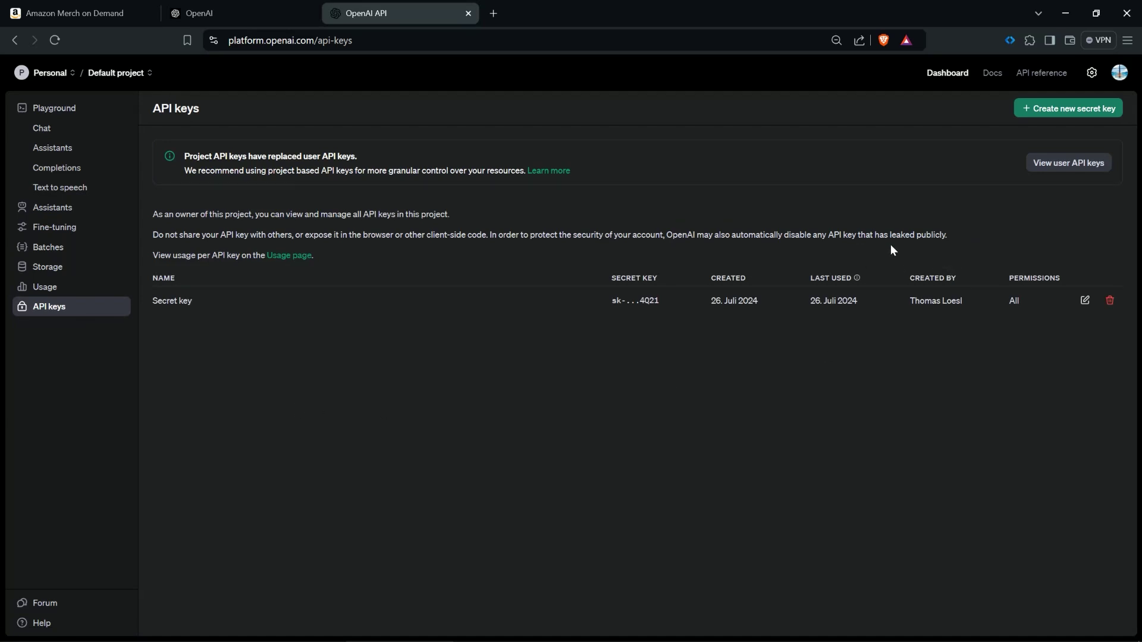
left_click(1073, 113)
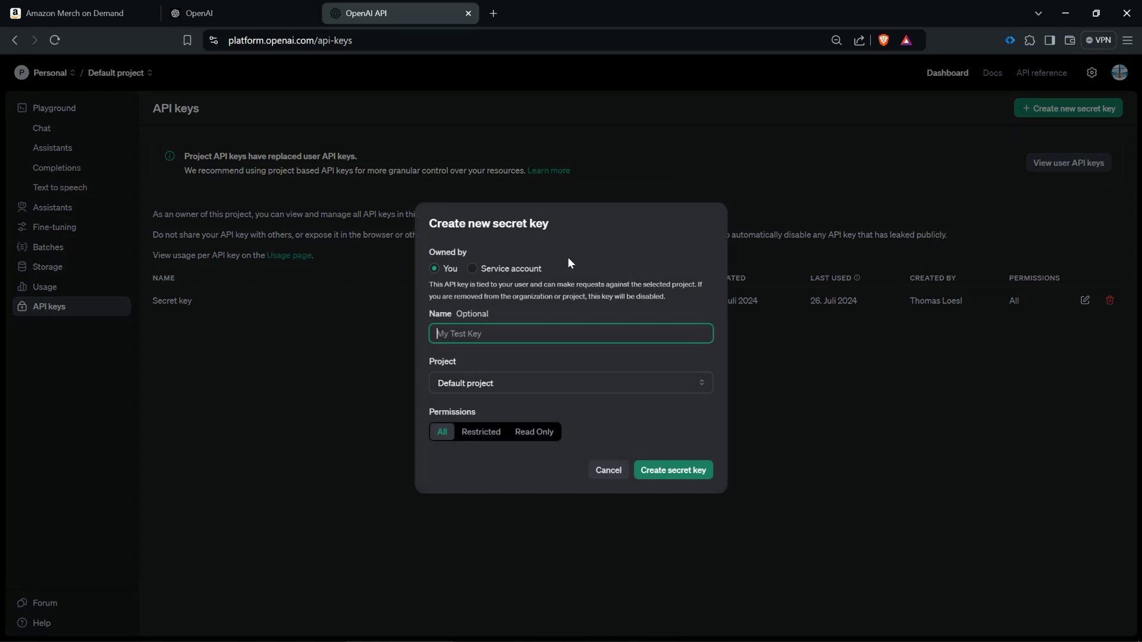
type("Flying Merch Key")
left_click(677, 473)
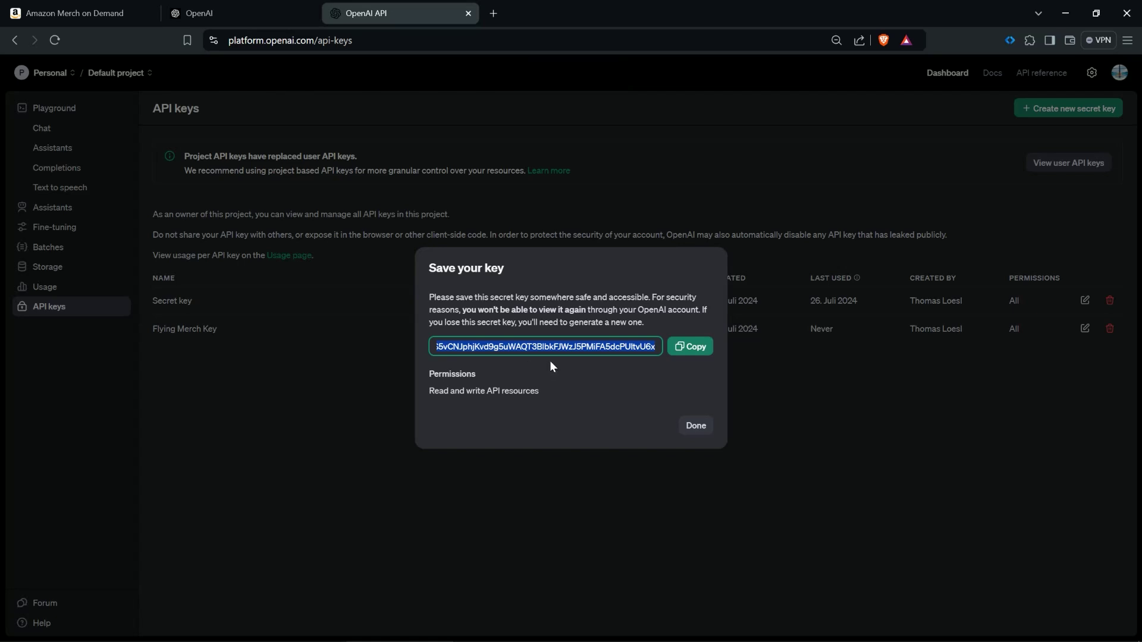
left_click(694, 349)
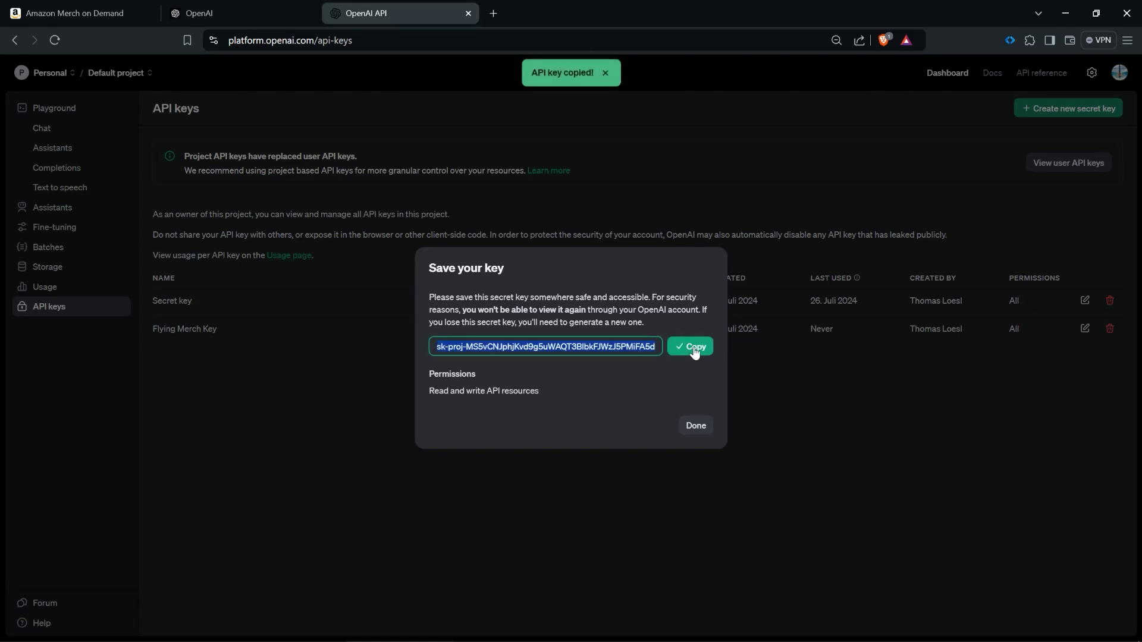
- Paste the copied OpenAI key into the Flying Merch API Key field on the Merch page and save
left_click(90, 10)
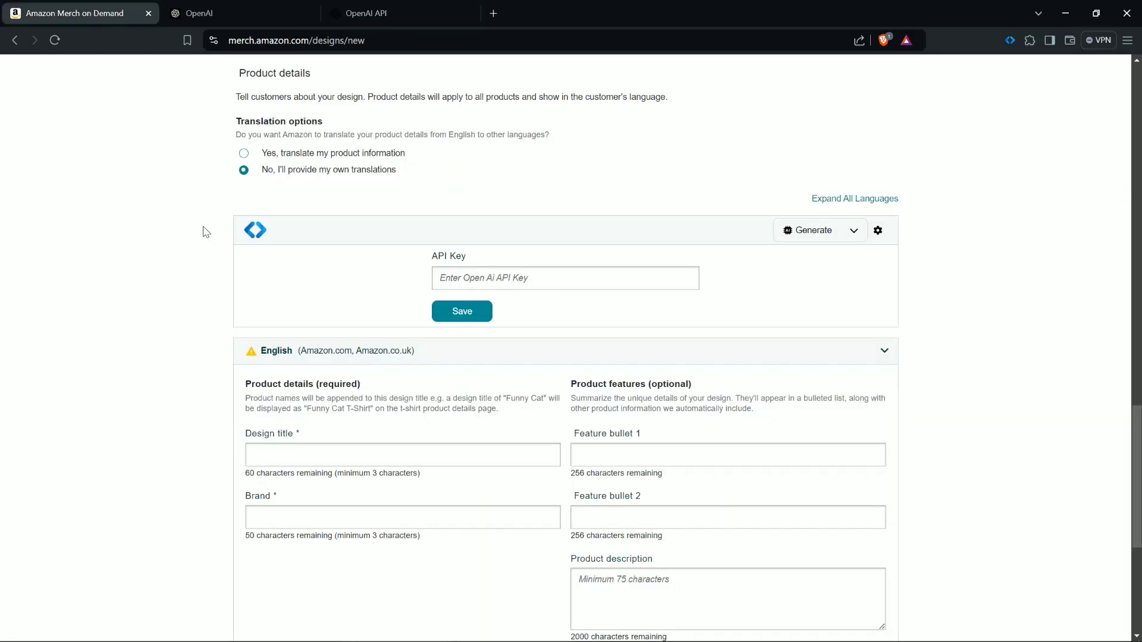
left_click(434, 282)
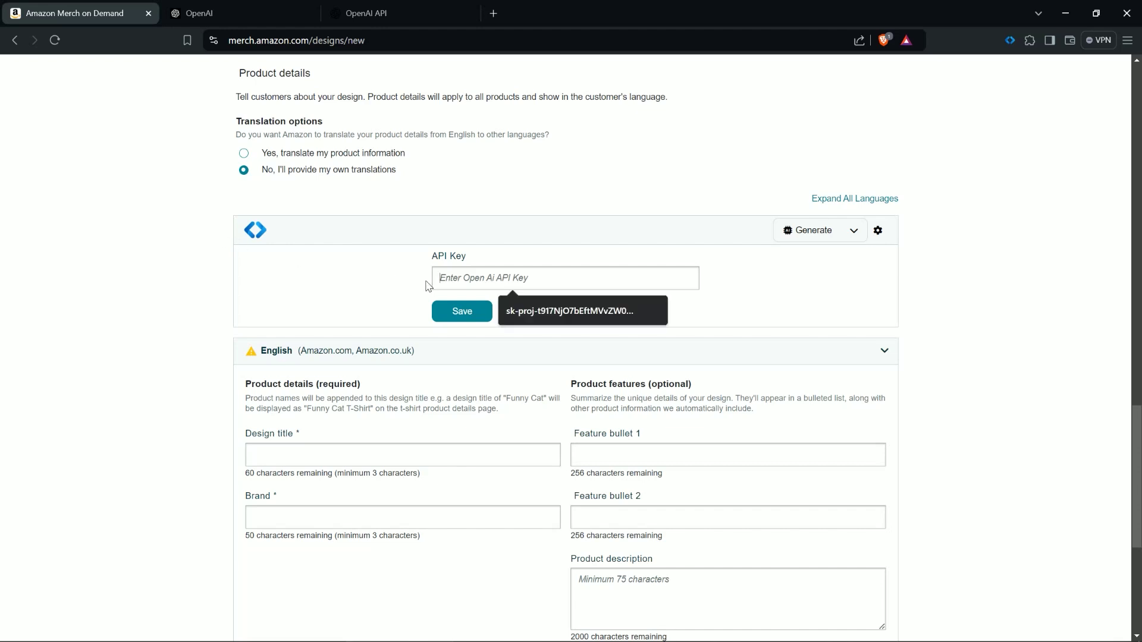
key("ctrl+v")
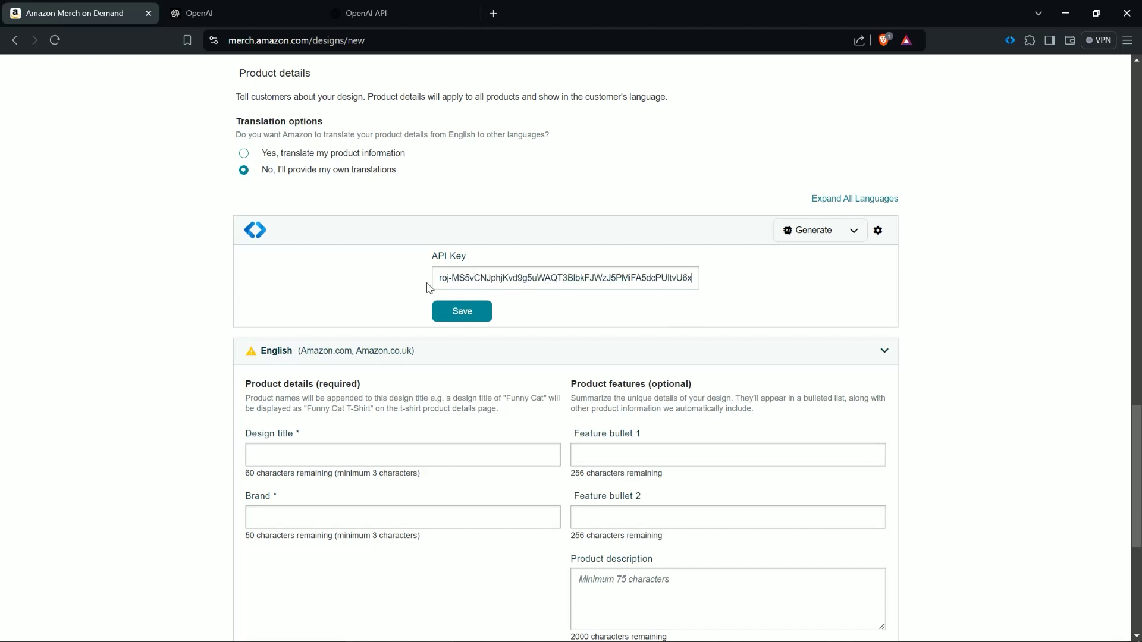
left_click(462, 311)
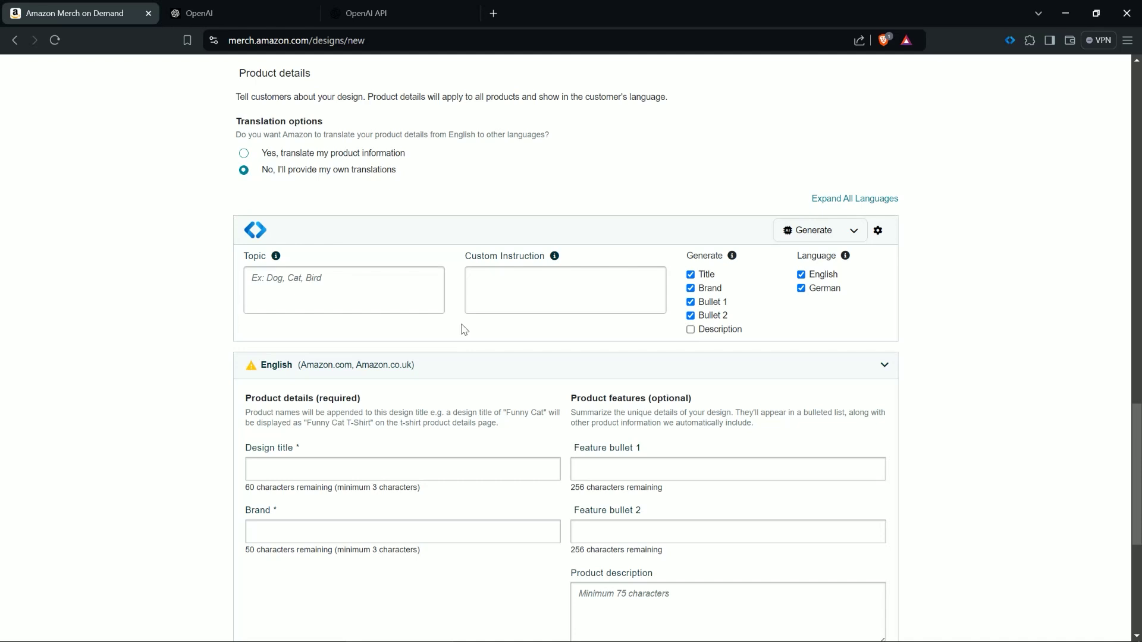
scroll(461, 328, "up", 5)
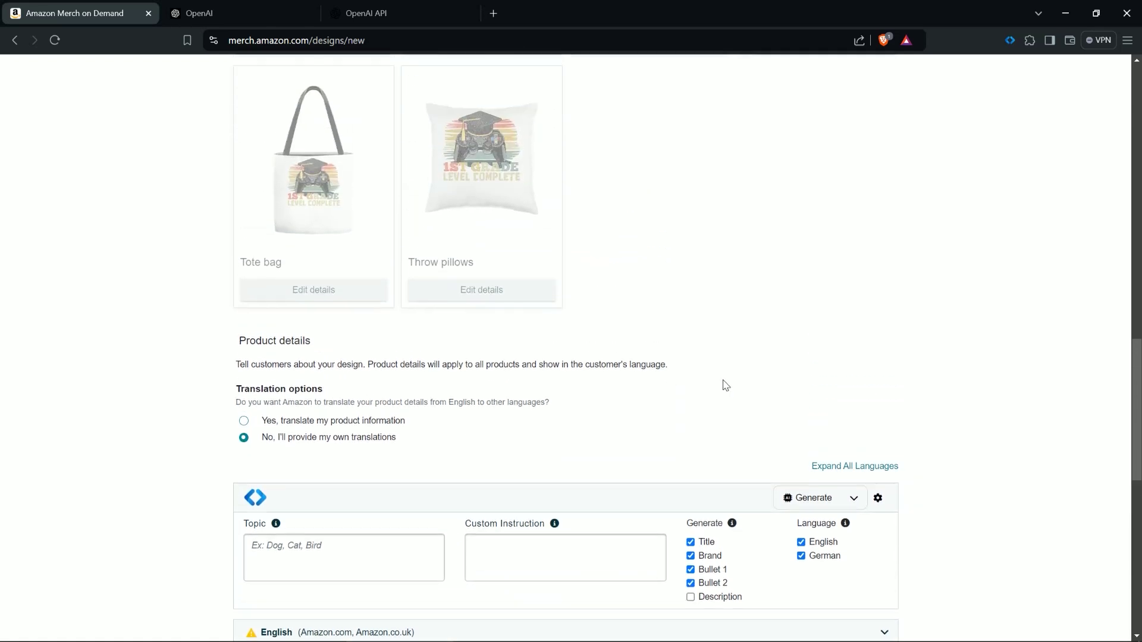
scroll(725, 385, "up", 11)
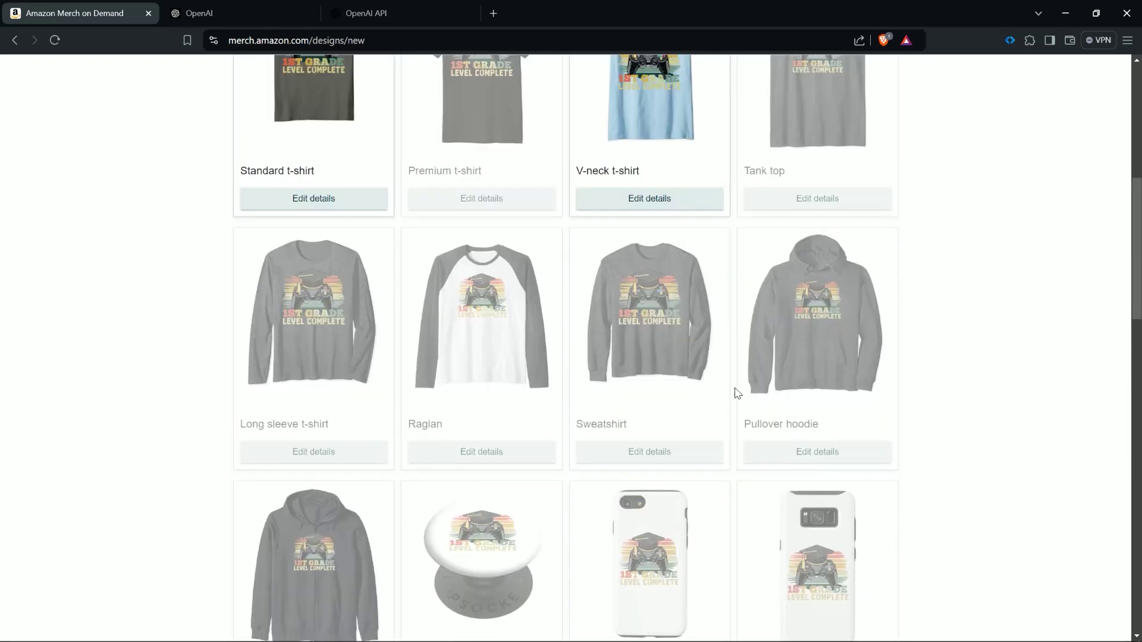
scroll(736, 396, "up", 8)
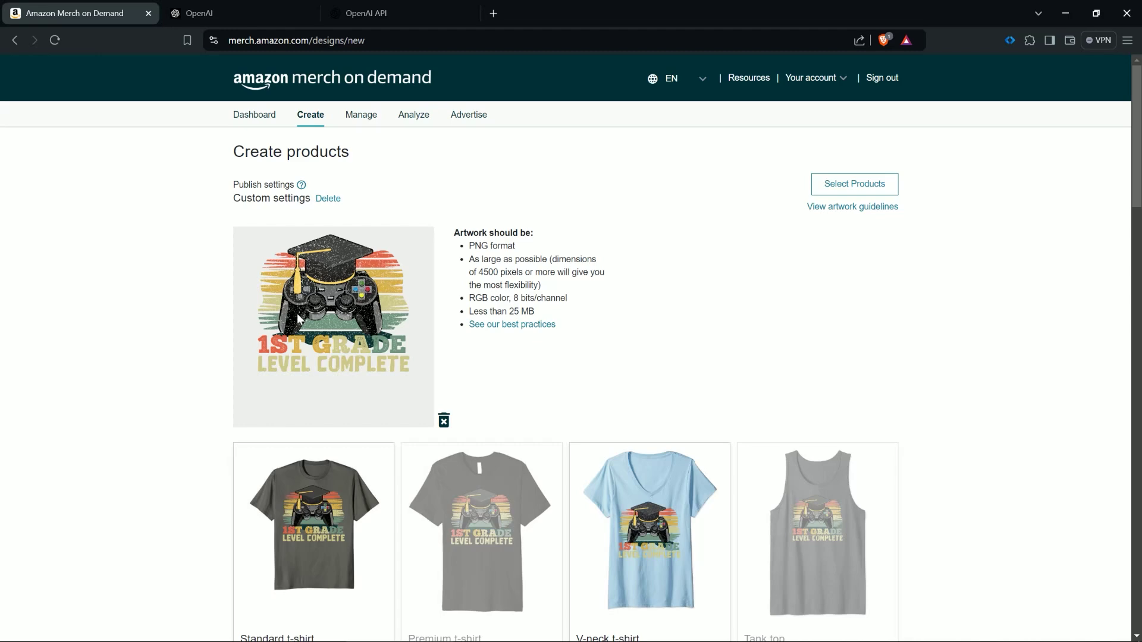
scroll(260, 297, "down", 20)
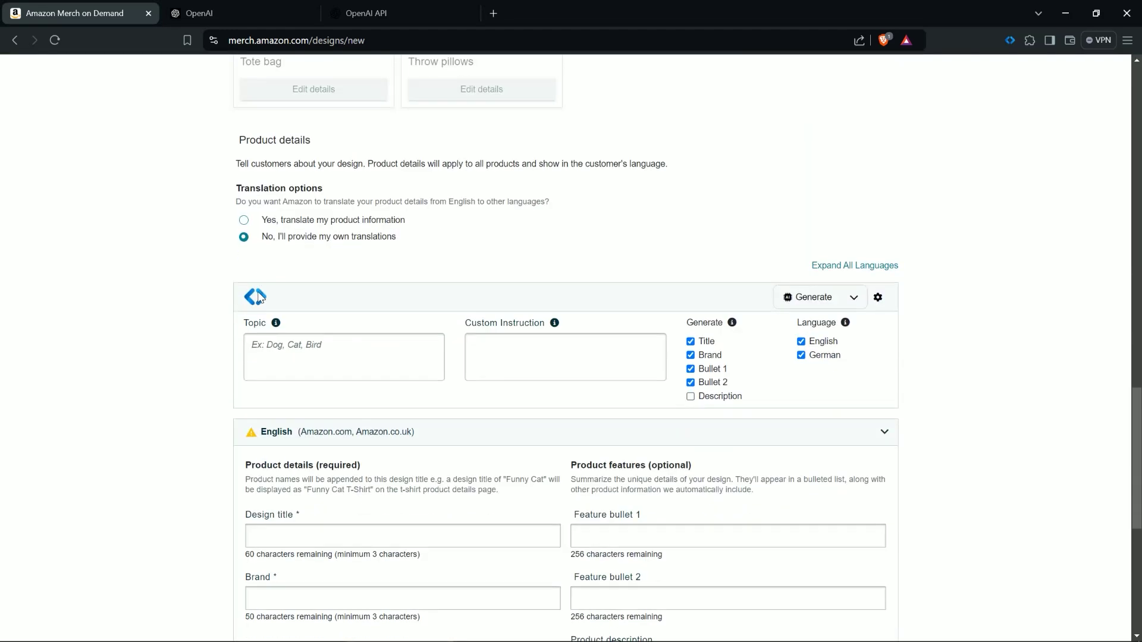
scroll(260, 297, "down", 1)
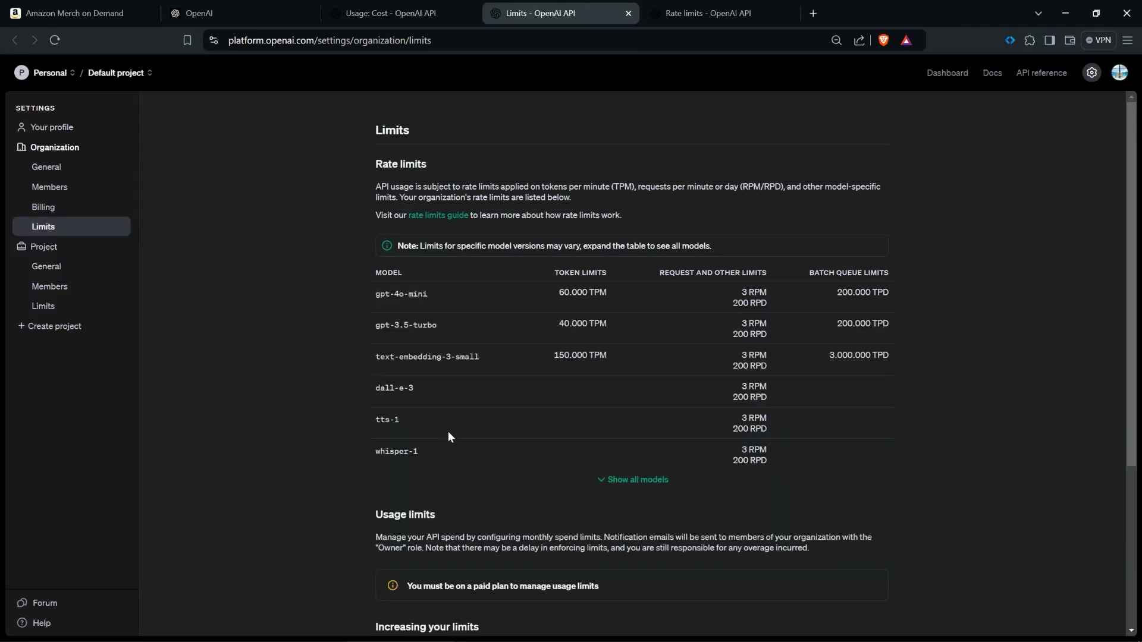
- Scroll through the Limits page to review the rate limits and Free tier status
scroll(317, 336, "down", 4)
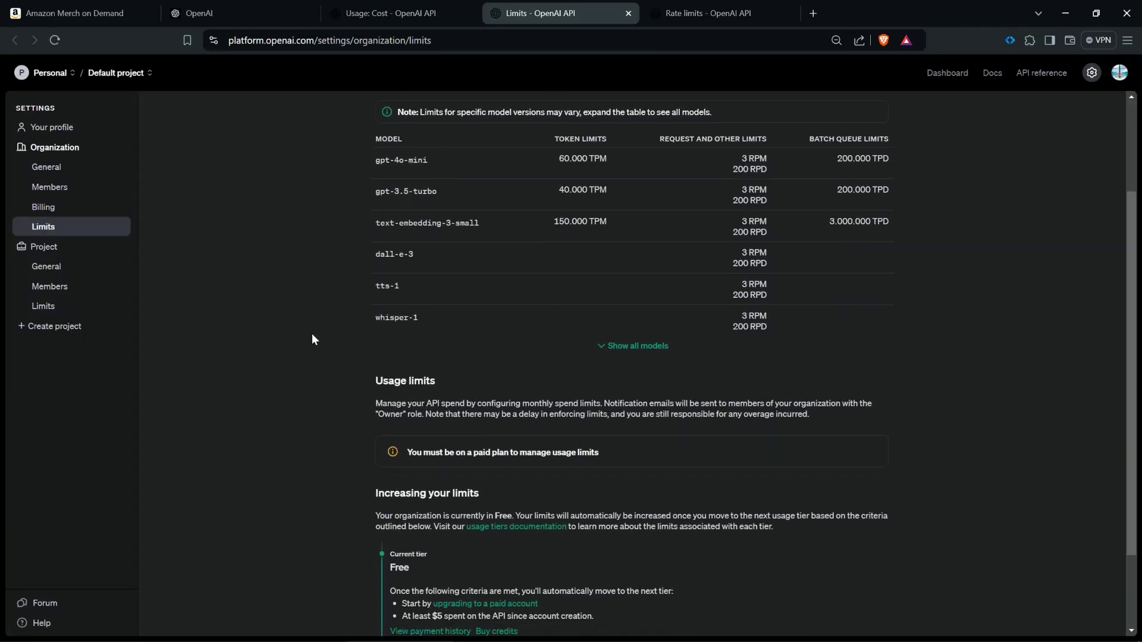
scroll(355, 339, "up", 2)
scroll(356, 338, "up", 2)
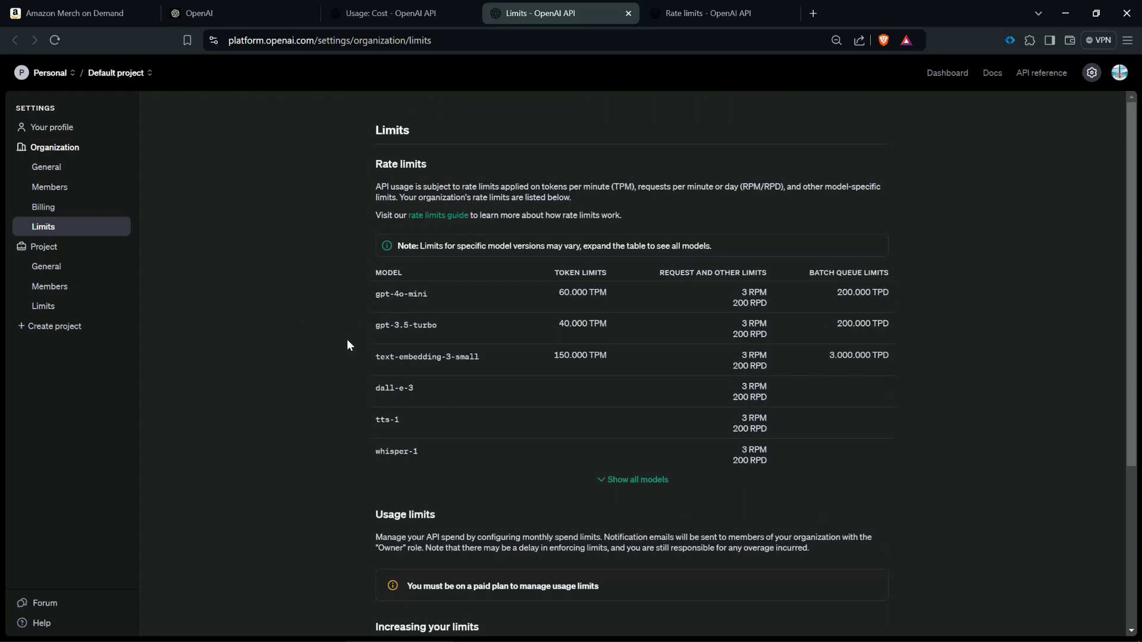
scroll(338, 317, "down", 4)
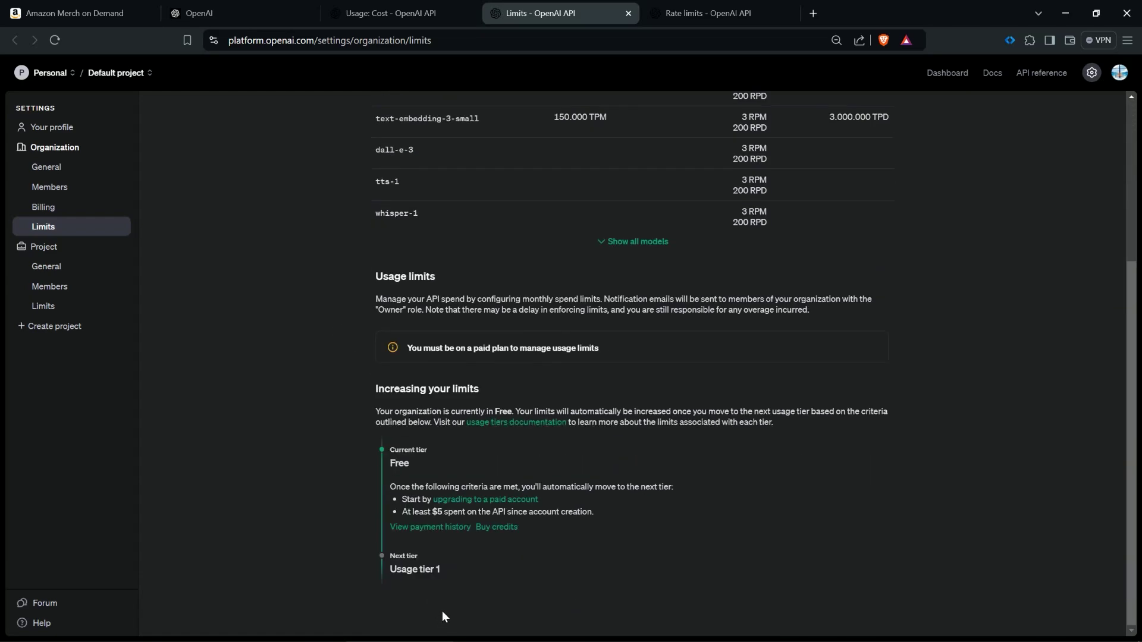
- In the rate limits guide, read the usage tiers table through Tier 1
left_click(711, 13)
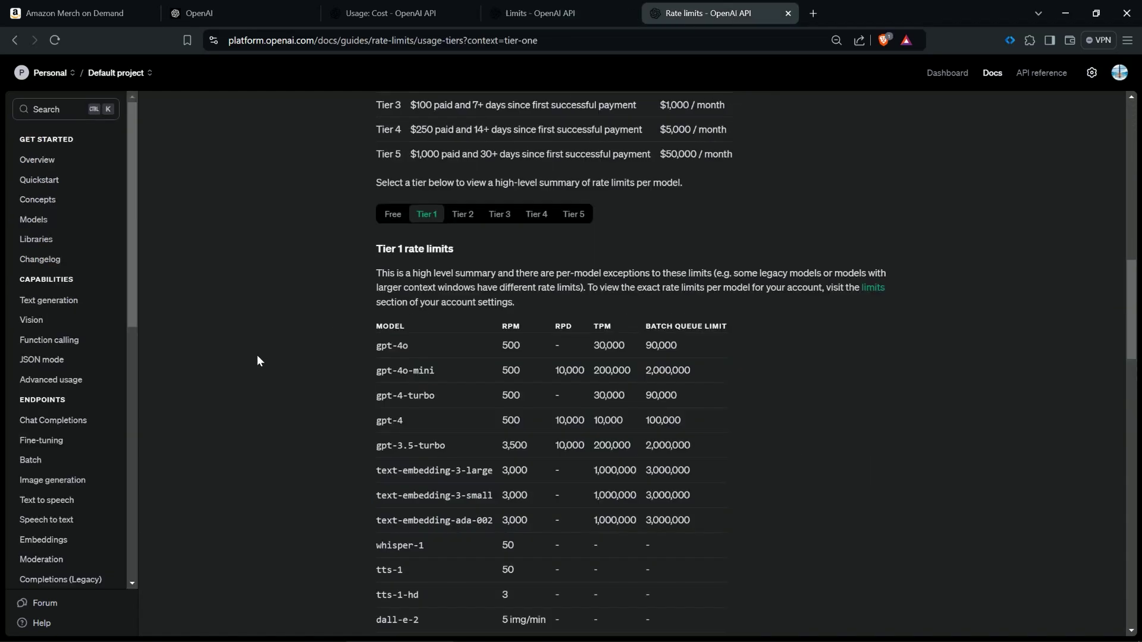
scroll(262, 355, "up", 1)
scroll(285, 354, "up", 6)
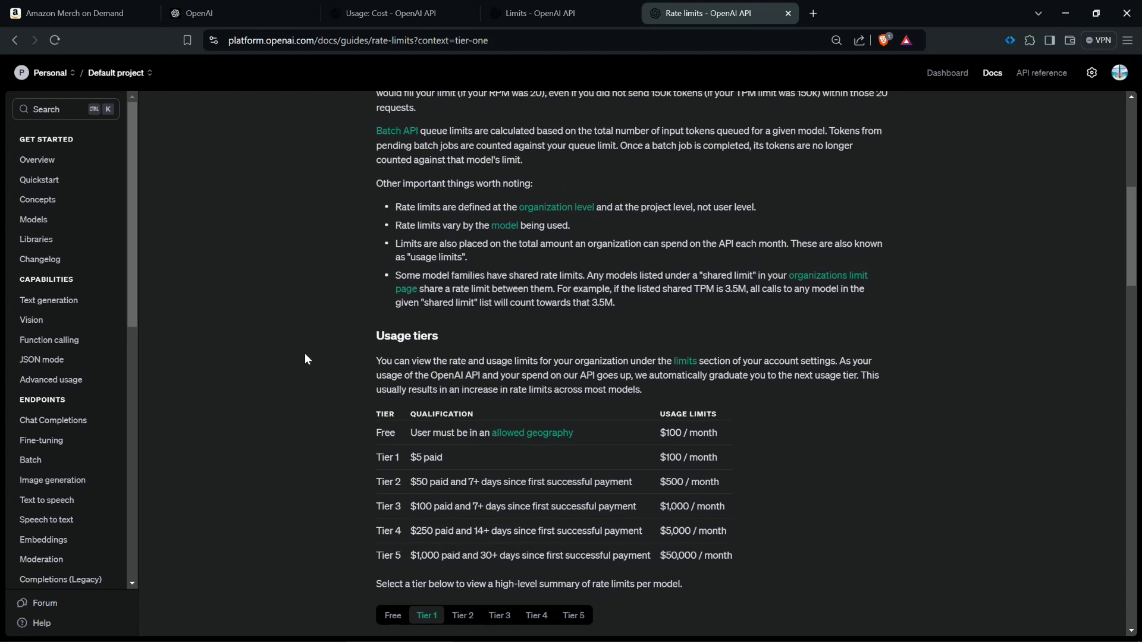
scroll(294, 269, "down", 3)
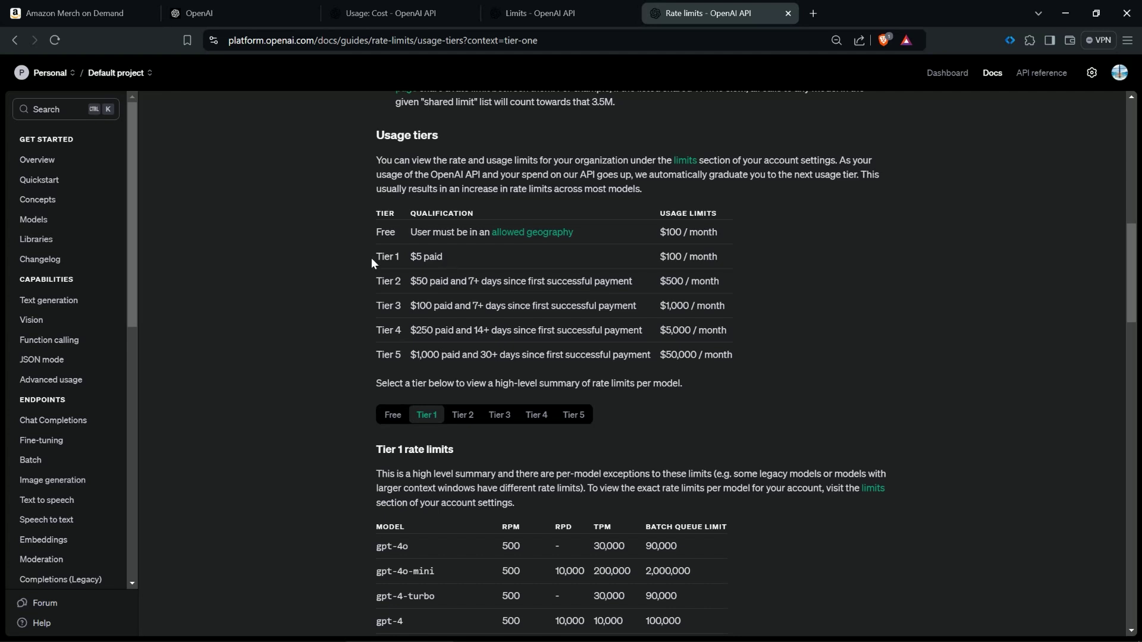
left_click_drag(374, 209, 455, 257)
left_click(455, 257)
scroll(352, 297, "down", 4)
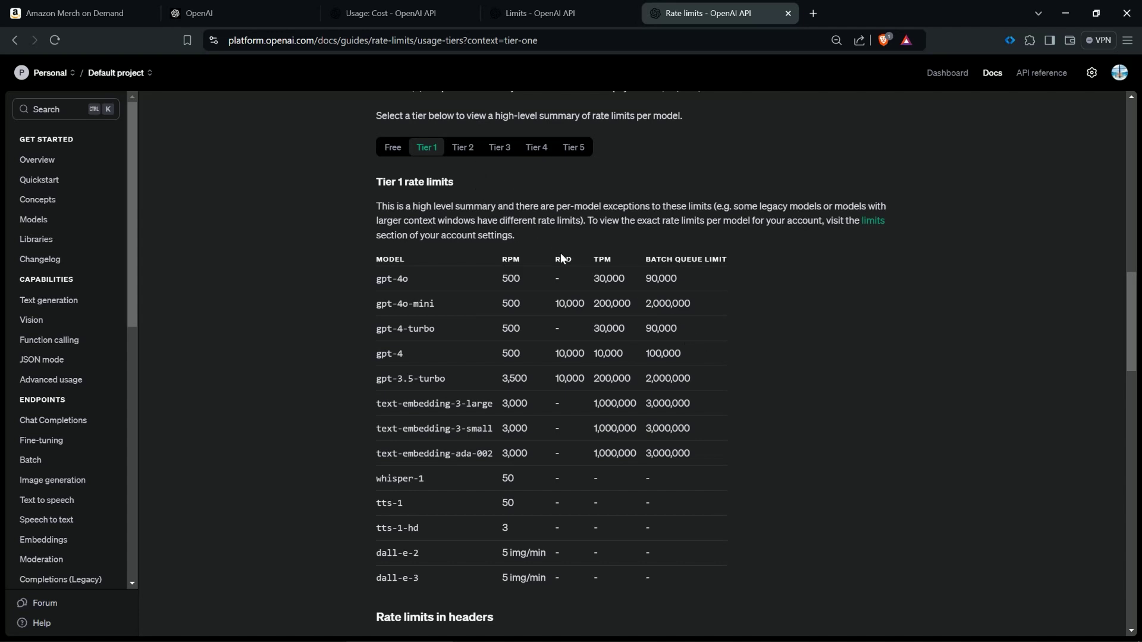
- Toggle between the Tier 1 and Tier 2 tabs to compare per-model rate limits
left_click(462, 149)
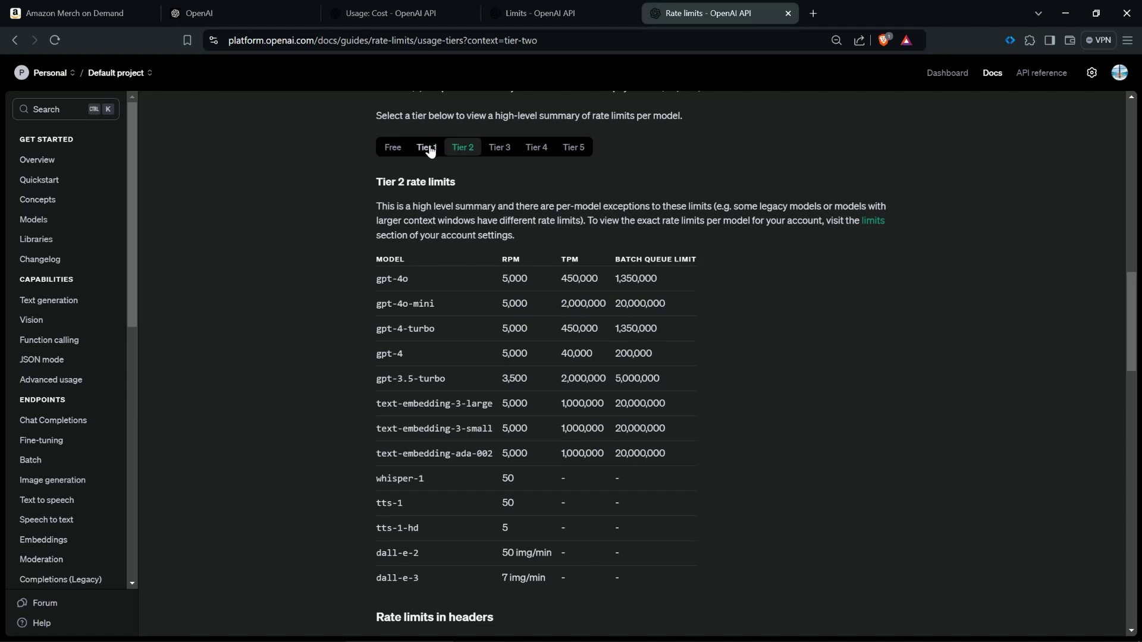
left_click(430, 150)
left_click(461, 147)
left_click(426, 149)
left_click(463, 148)
- View the top of the Billing overview with its $50.00 free trial credit
scroll(319, 336, "up", 4)
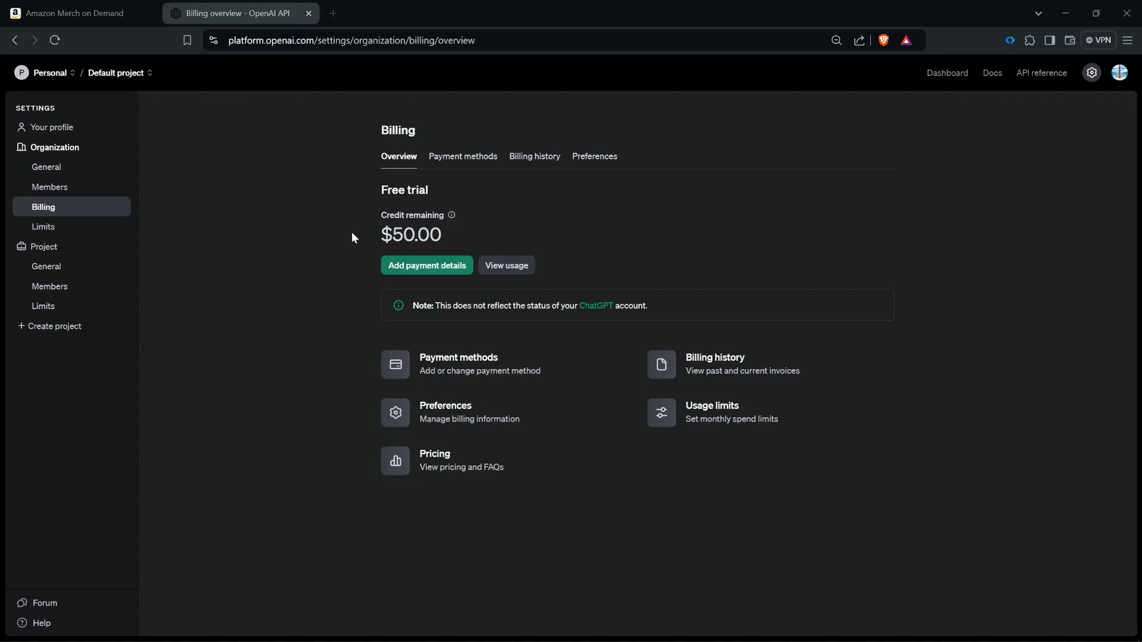
- On the Merch page, check the selected products and marketplaces, then scroll to Product details
left_click(98, 18)
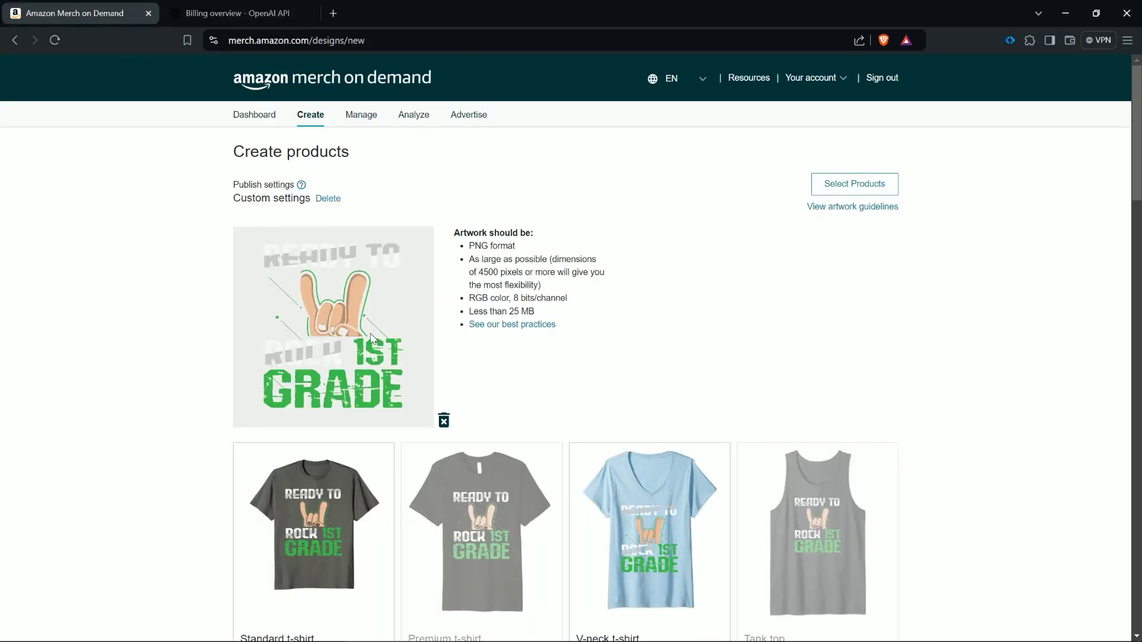
left_click(847, 185)
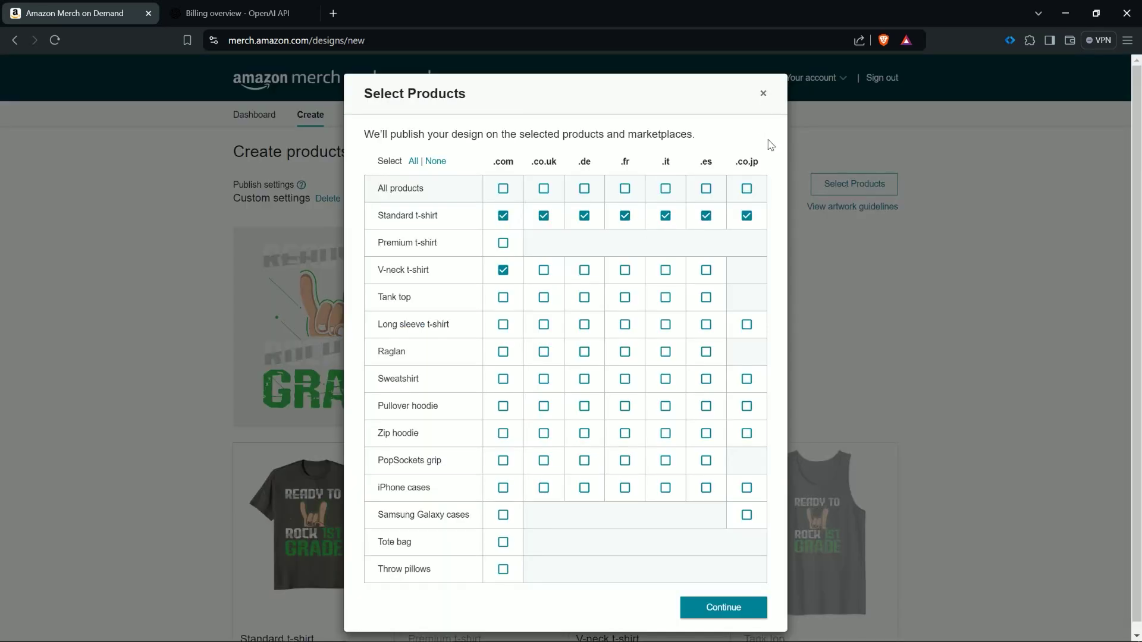
left_click(763, 94)
scroll(954, 322, "down", 15)
scroll(951, 325, "down", 5)
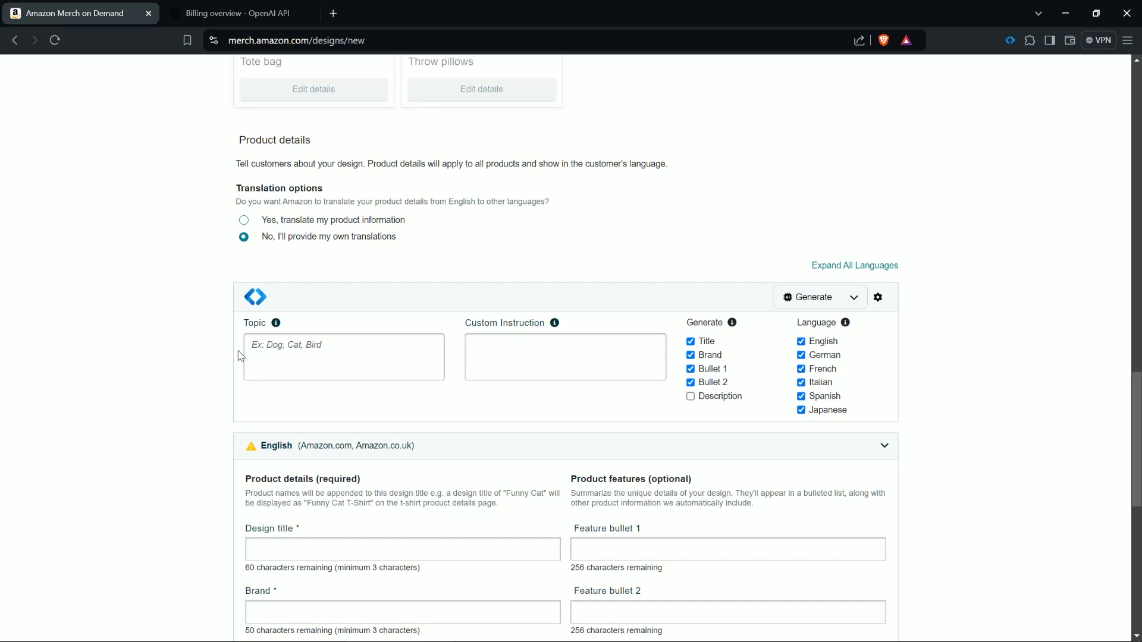
scroll(211, 341, "up", 7)
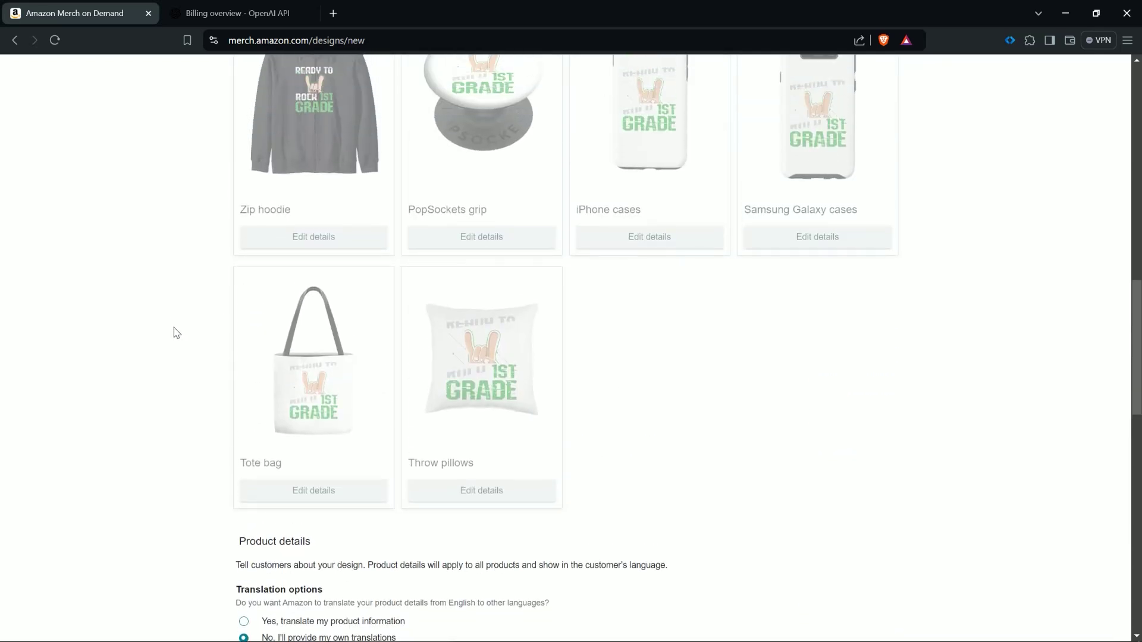
scroll(175, 331, "up", 1)
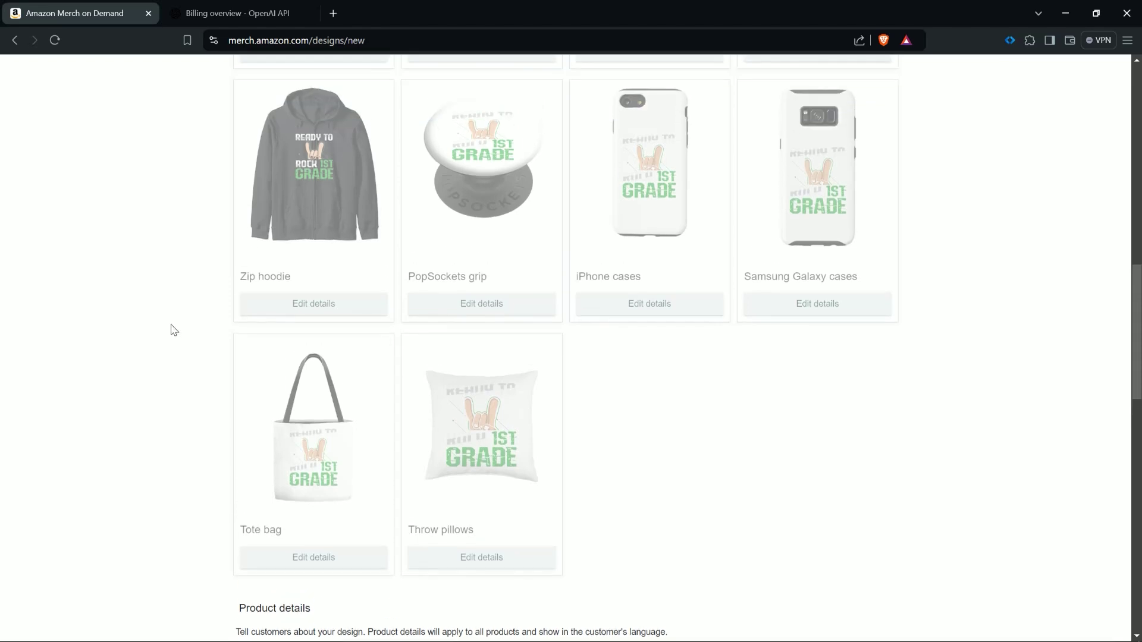
scroll(174, 330, "up", 2)
scroll(173, 318, "down", 8)
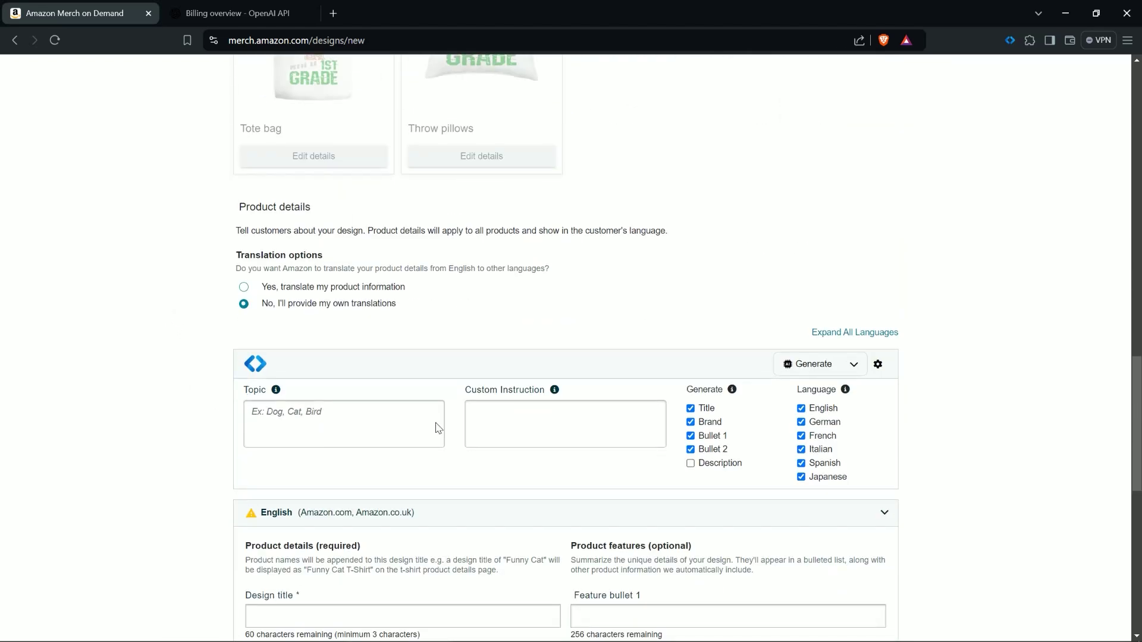
scroll(208, 331, "down", 1)
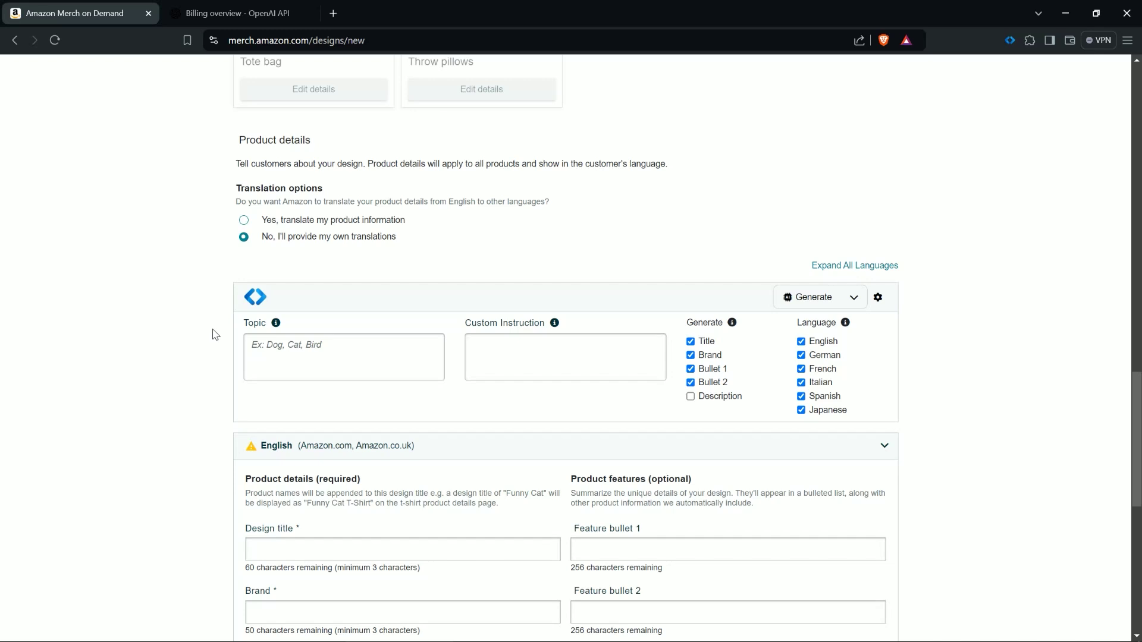
scroll(216, 335, "down", 1)
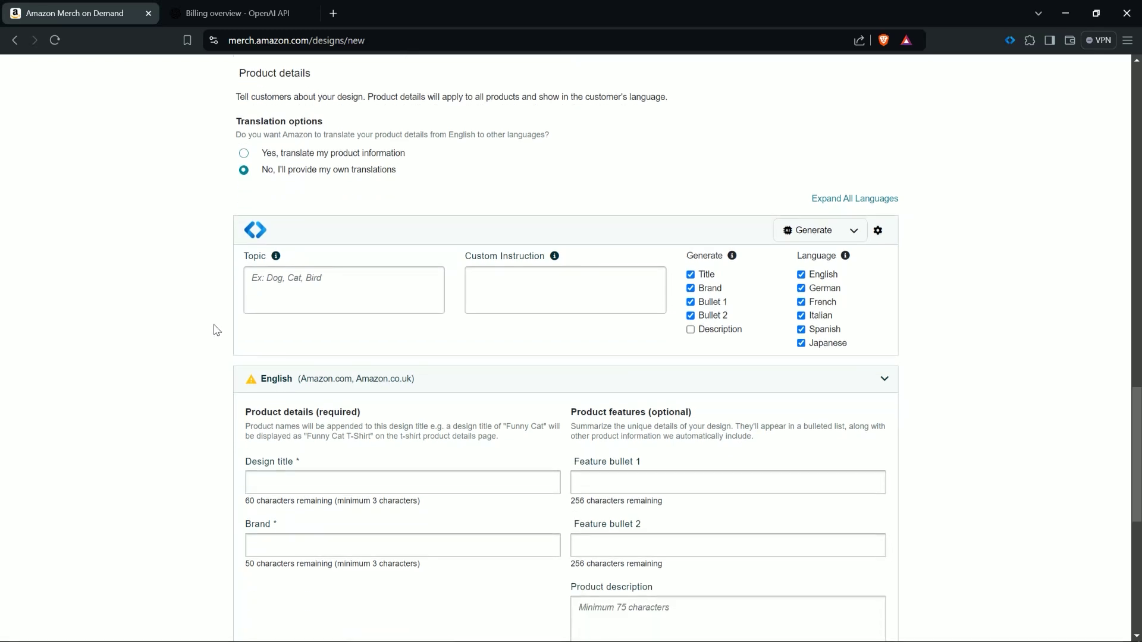
- Run Flying Merch Generate and review the generated 'Ready To Rock 1st Grade' title, brand and bullets
left_click(803, 236)
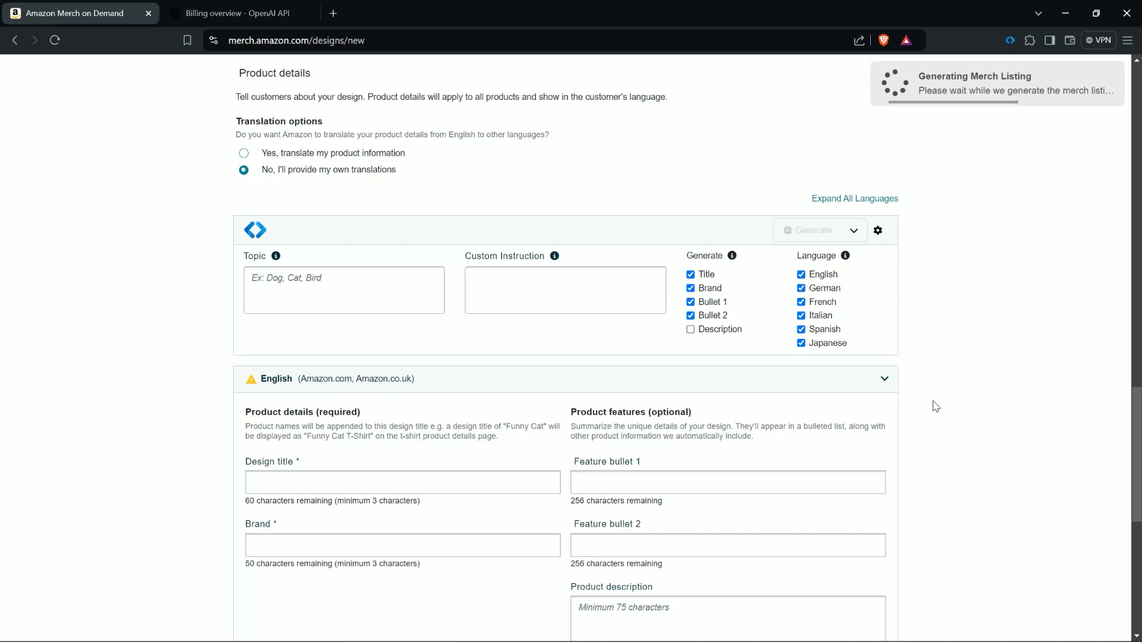
scroll(933, 404, "up", 20)
scroll(892, 405, "up", 2)
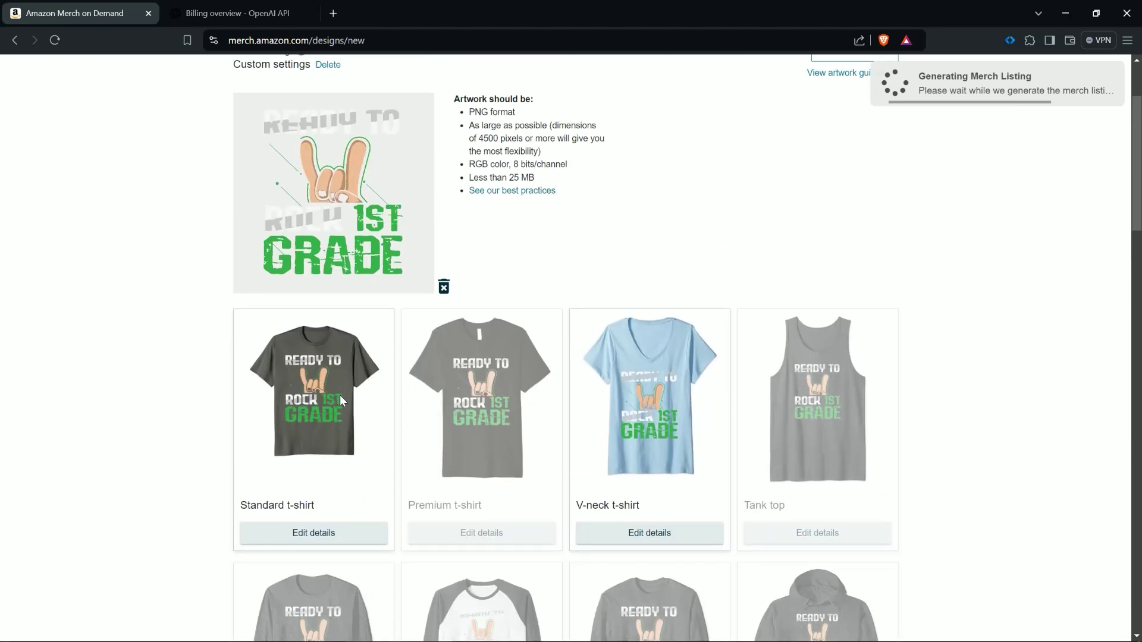
scroll(971, 394, "down", 7)
scroll(969, 392, "down", 12)
scroll(964, 391, "down", 1)
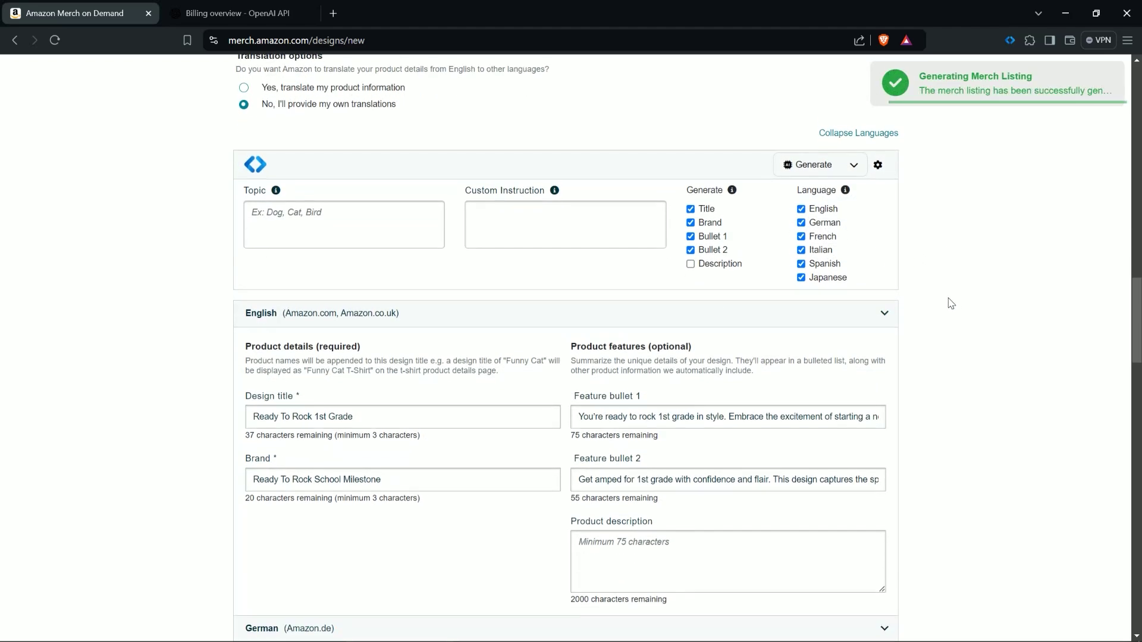
scroll(950, 304, "down", 1)
scroll(949, 301, "down", 1)
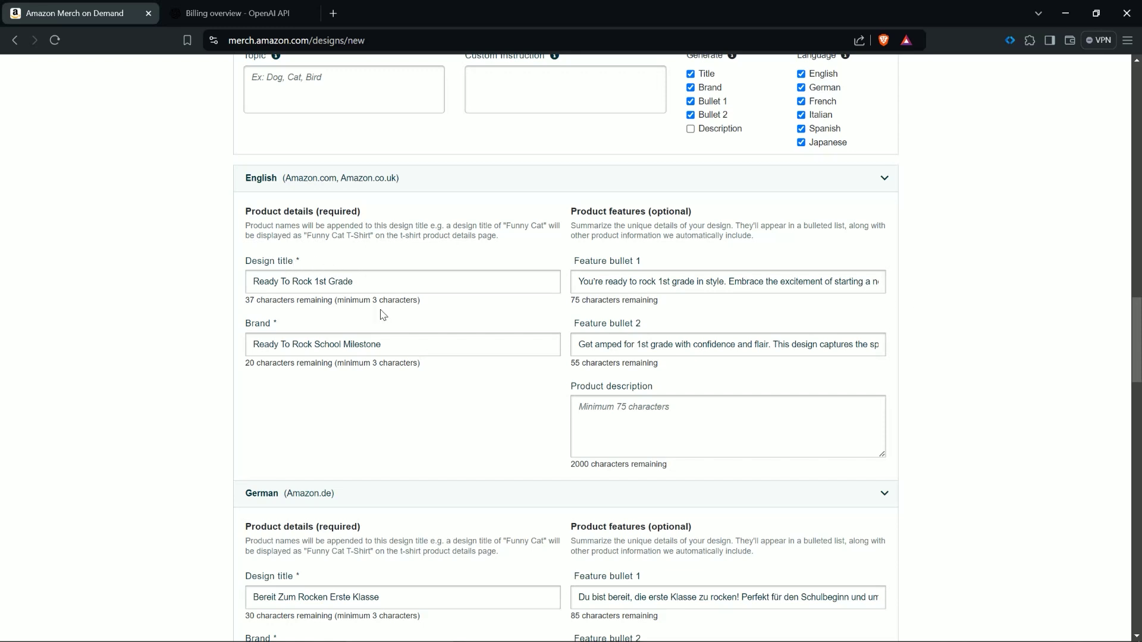
scroll(382, 315, "up", 1)
scroll(565, 348, "down", 1)
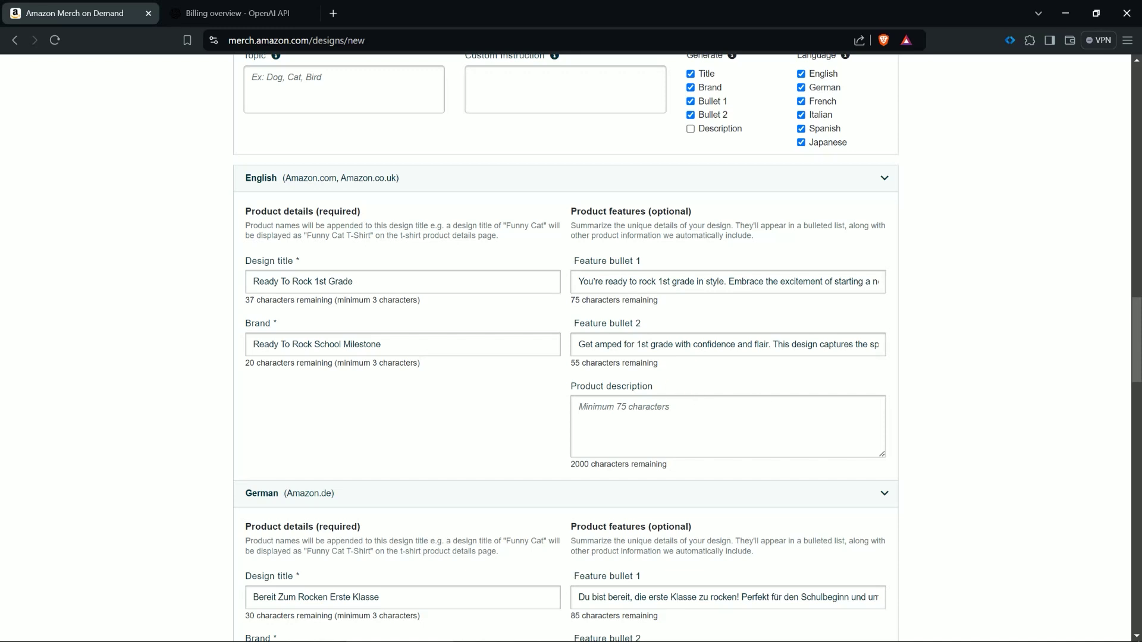
scroll(946, 368, "down", 2)
scroll(910, 369, "down", 2)
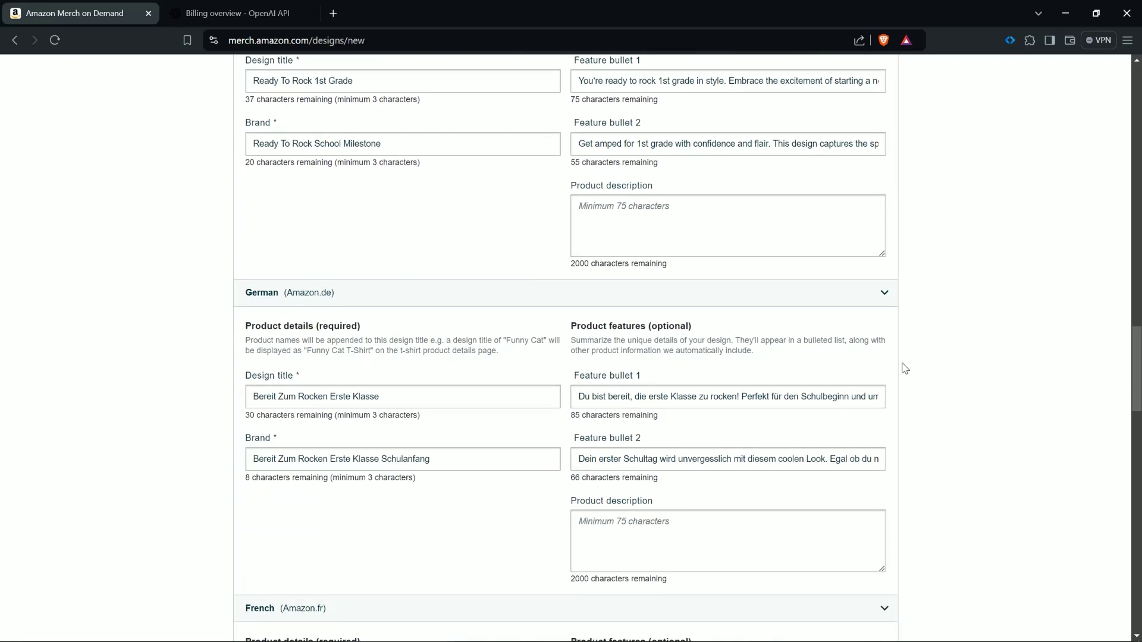
scroll(913, 363, "down", 8)
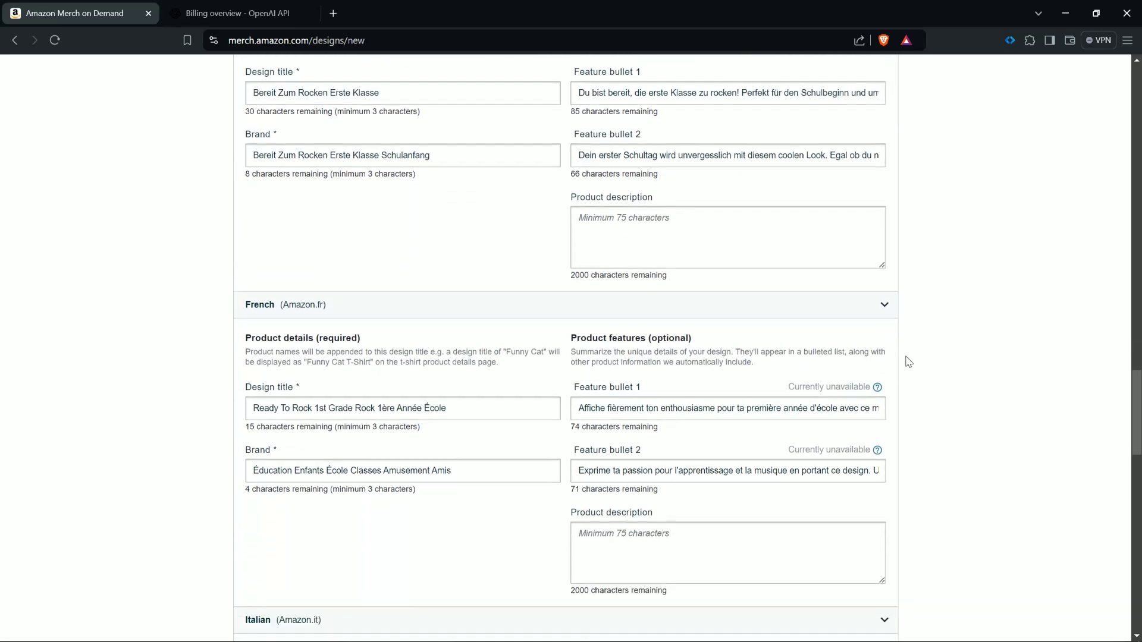
scroll(907, 362, "down", 10)
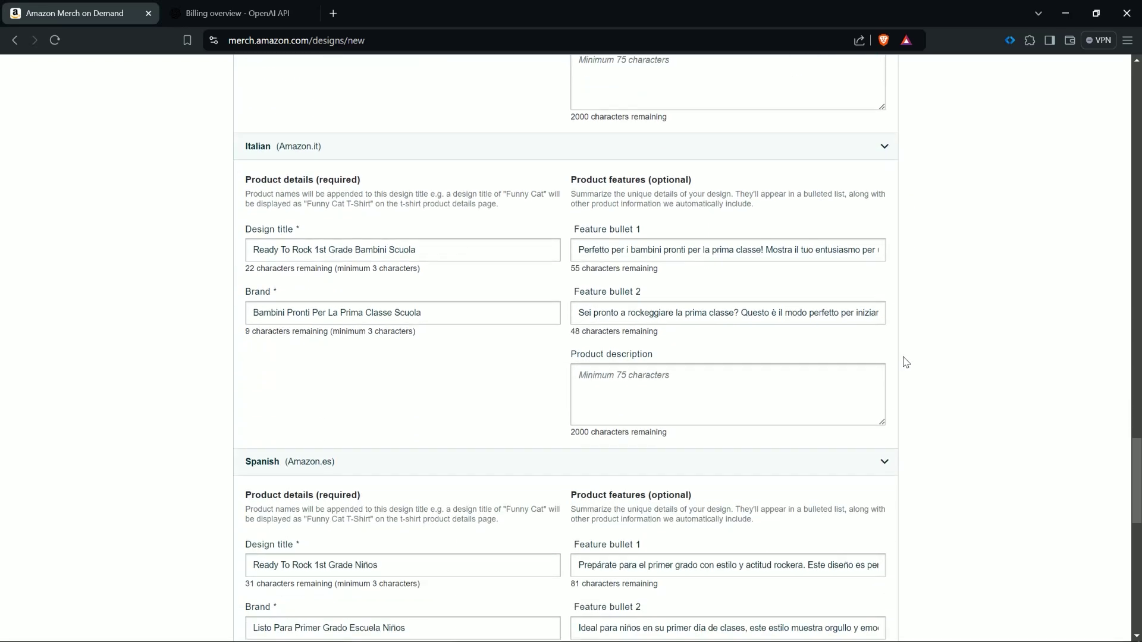
scroll(901, 362, "down", 2)
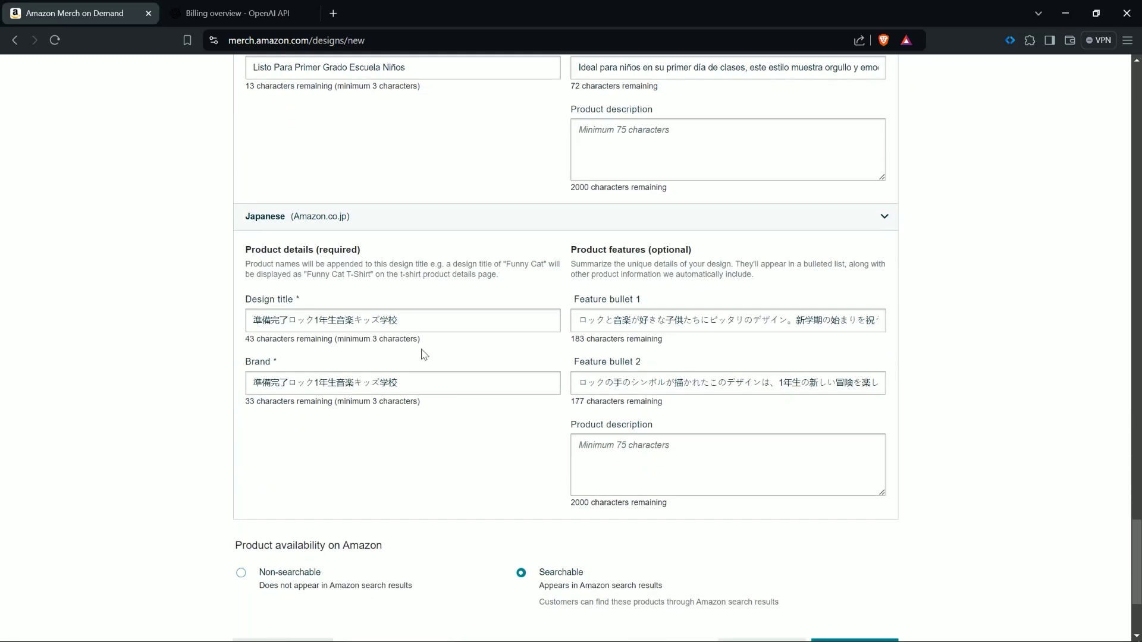
scroll(905, 367, "up", 5)
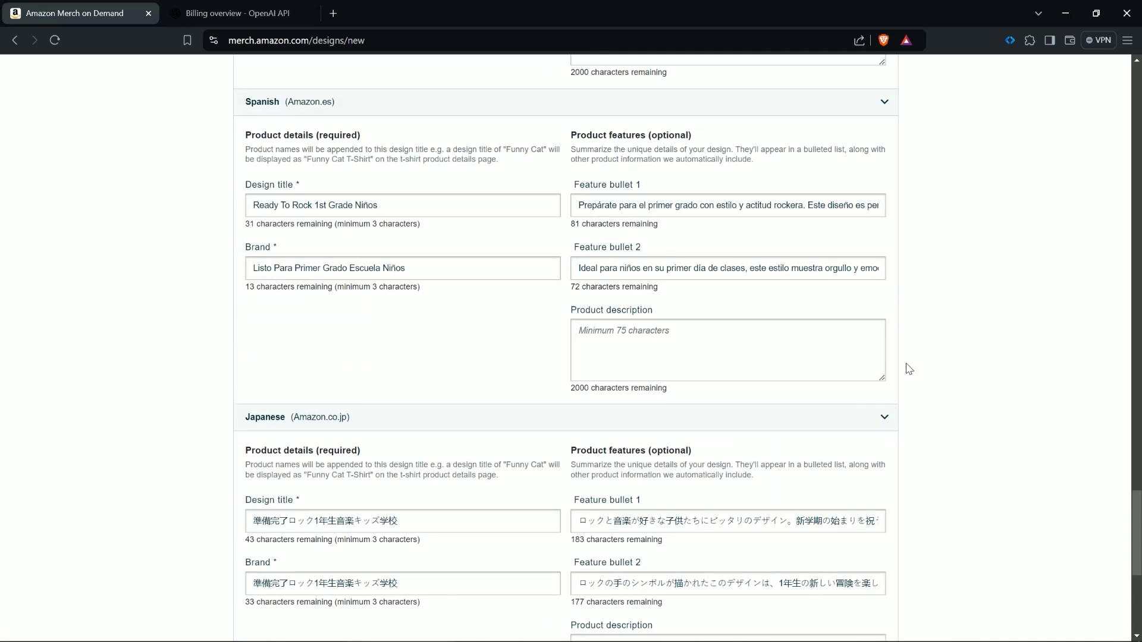
scroll(910, 369, "up", 1)
scroll(908, 370, "up", 1)
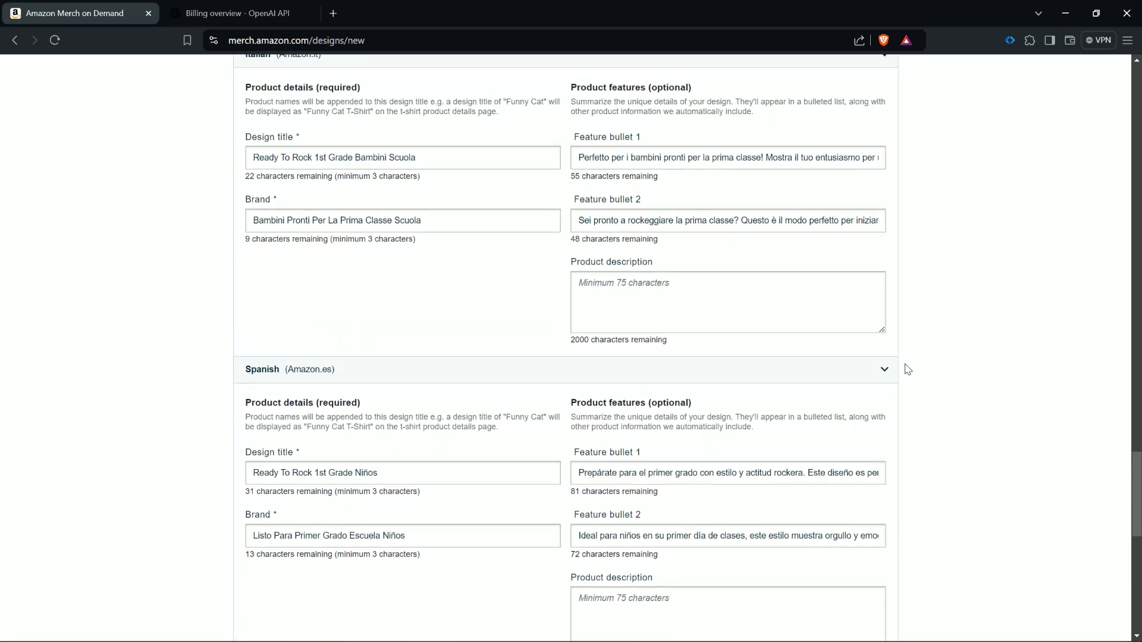
scroll(908, 369, "up", 13)
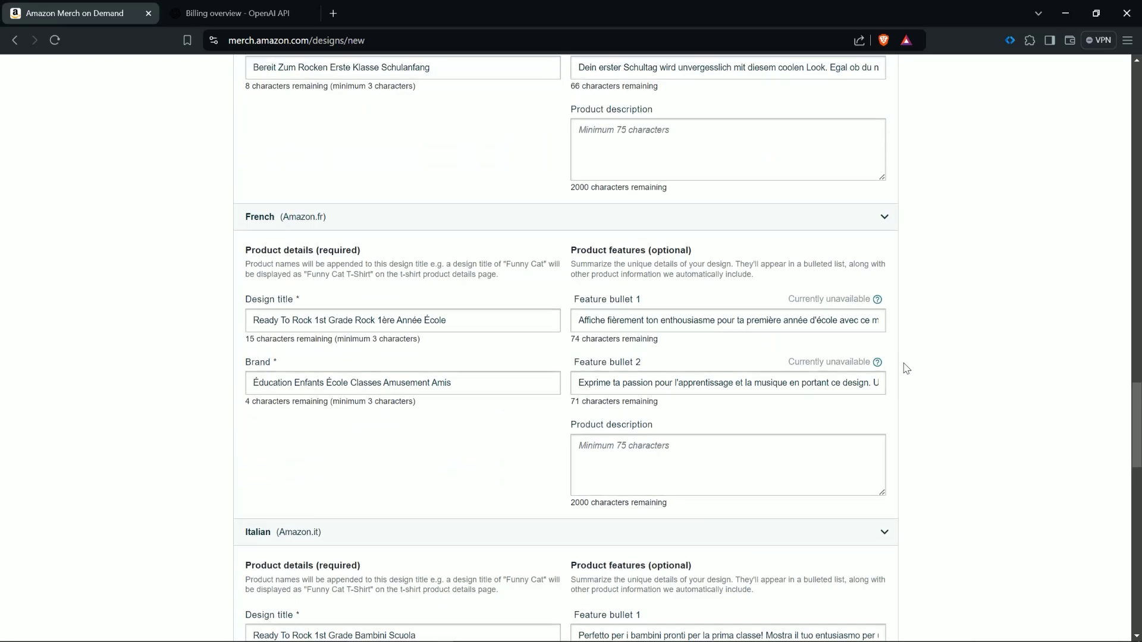
scroll(910, 370, "up", 5)
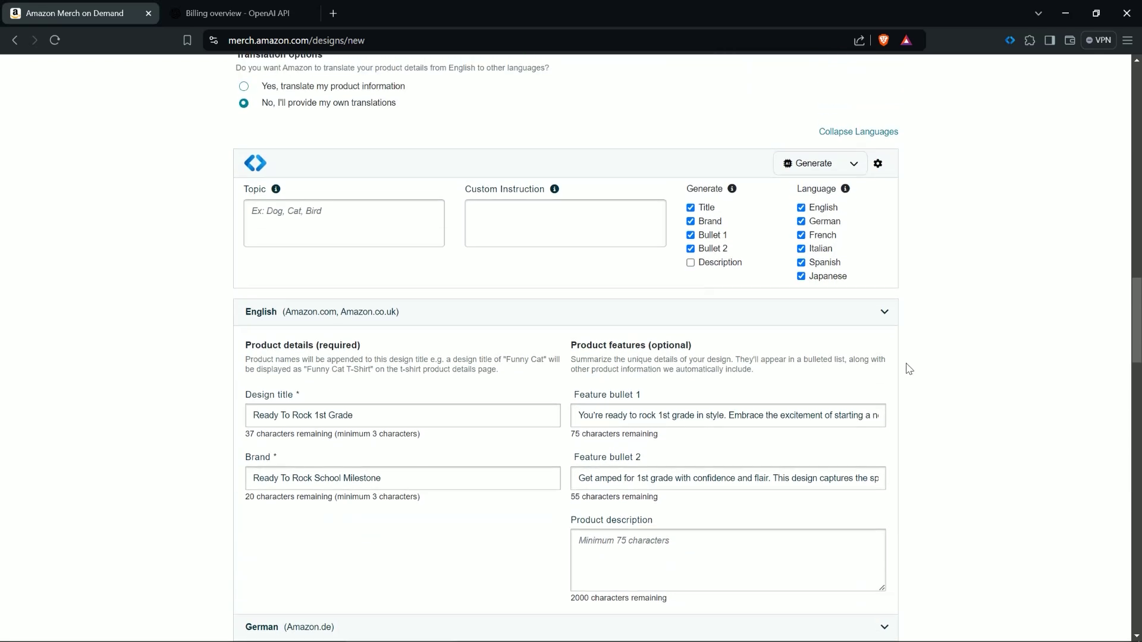